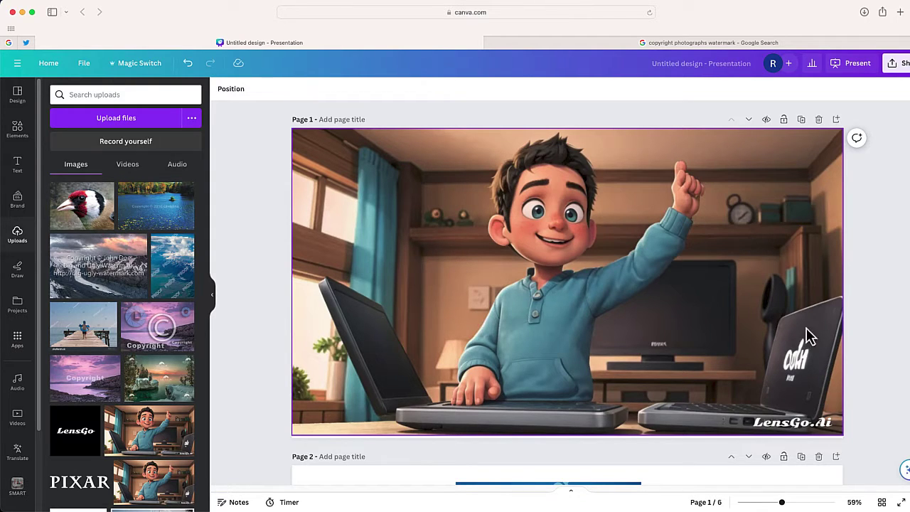
Use Magic Eraser on the page 1 cartoon boy photo to remove the LensGo.Ai watermark
{"action": "left_click", "coordinate": [796, 403]}
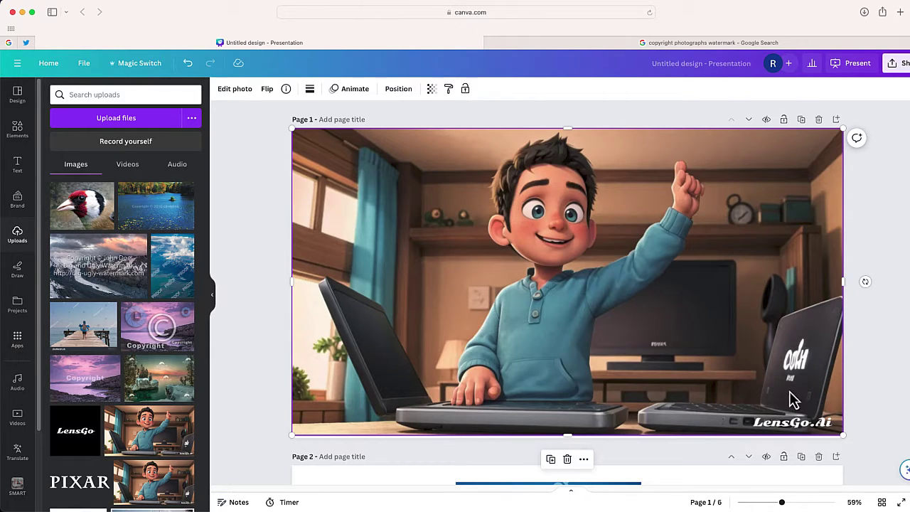
{"action": "left_click", "coordinate": [233, 91]}
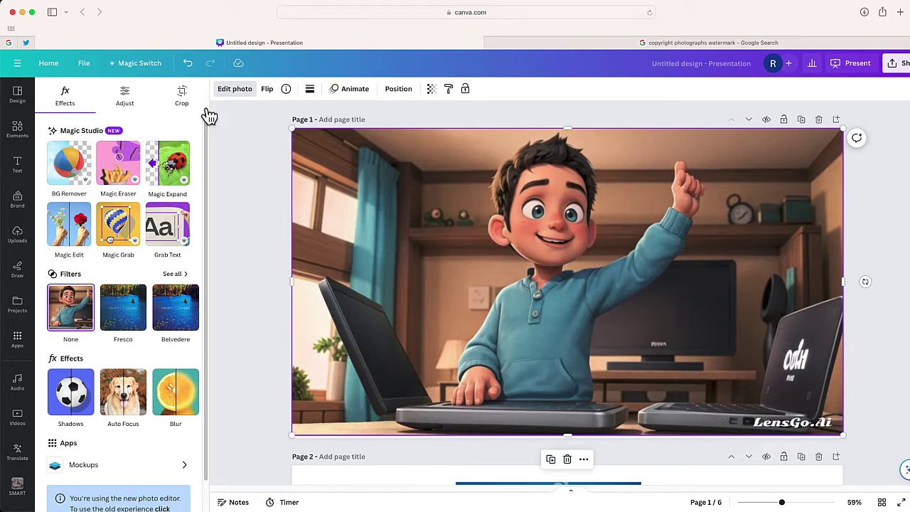
{"action": "left_click", "coordinate": [119, 167]}
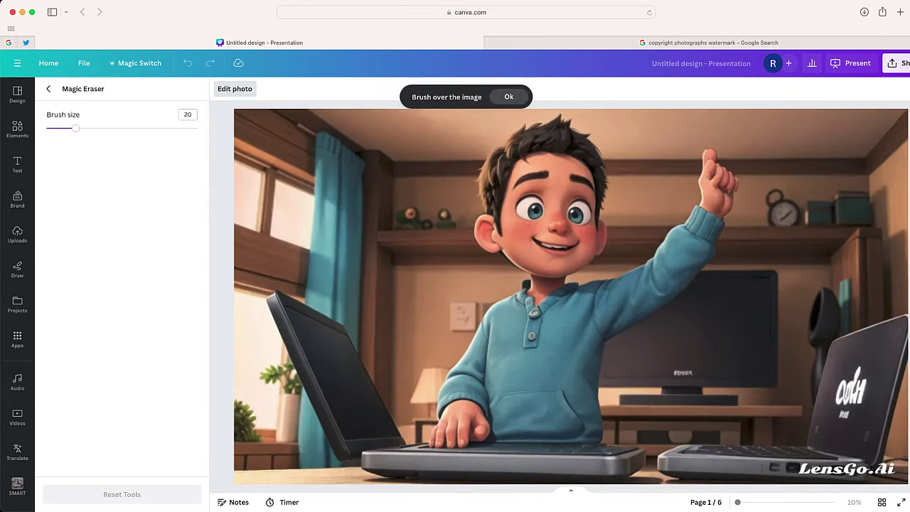
{"action": "mouse_move", "coordinate": [800, 468]}
{"action": "left_mouse_down"}
{"action": "mouse_move", "coordinate": [889, 466]}
{"action": "mouse_move", "coordinate": [810, 467]}
{"action": "mouse_move", "coordinate": [870, 475]}
{"action": "left_mouse_up"}
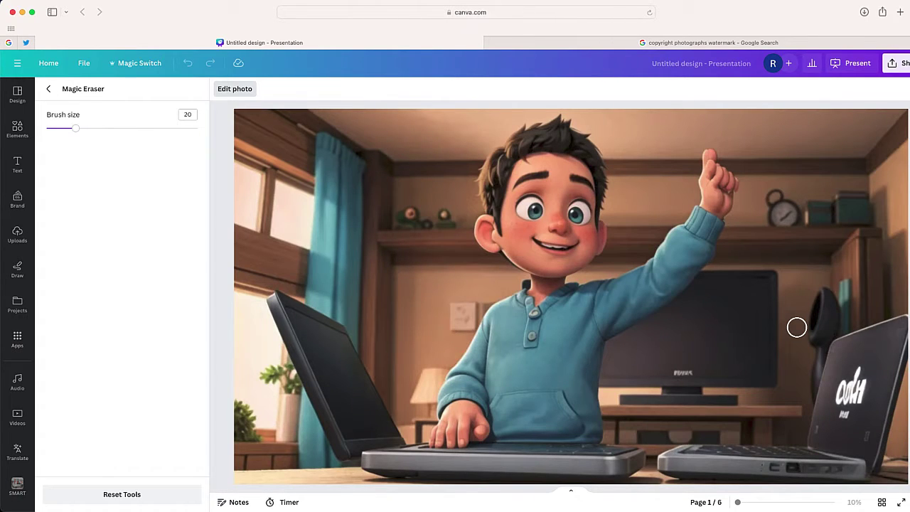
{"action": "left_click", "coordinate": [49, 90]}
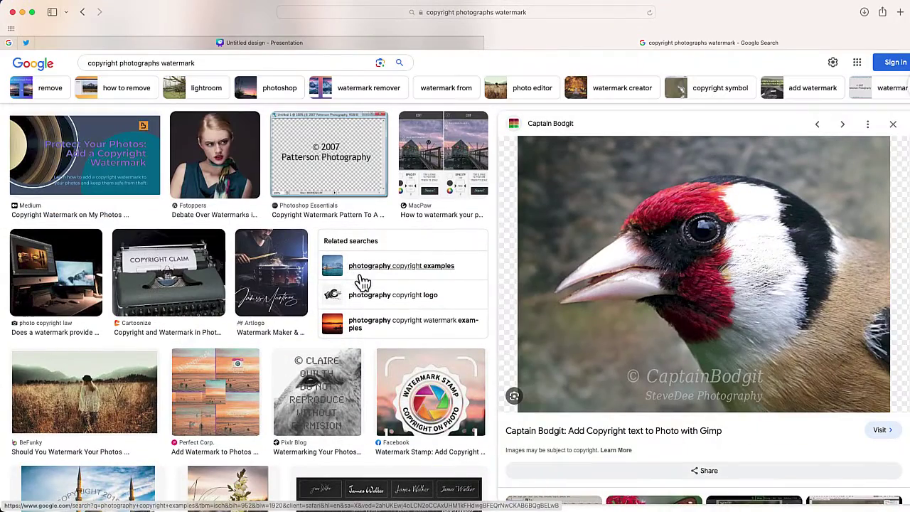
Scroll through the Google Images results for 'copyright photographs watermark'
{"action": "scroll", "coordinate": [362, 282], "scroll_direction": "down", "scroll_amount": 1}
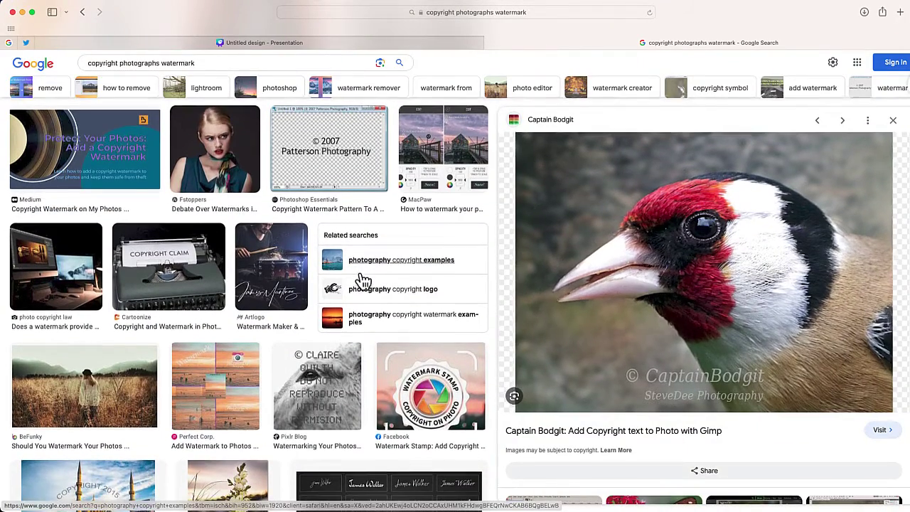
{"action": "scroll", "coordinate": [360, 284], "scroll_direction": "up", "scroll_amount": 2}
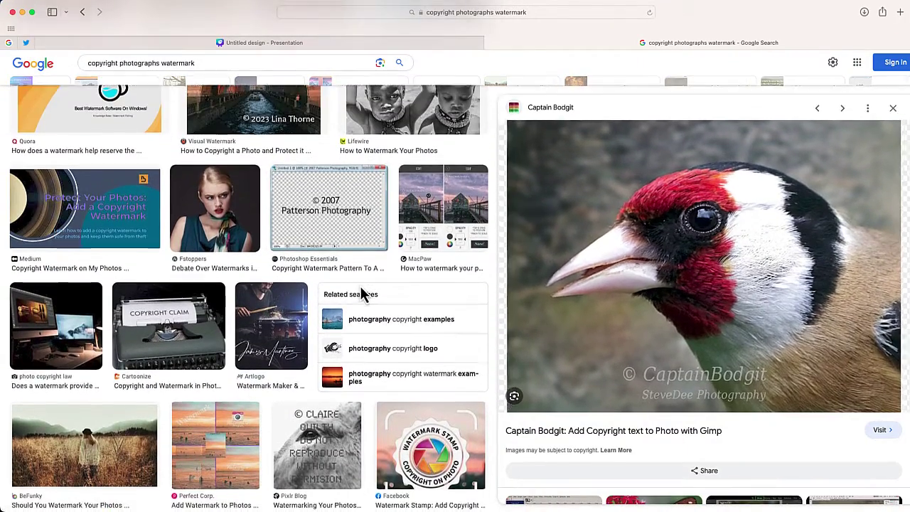
{"action": "scroll", "coordinate": [360, 289], "scroll_direction": "down", "scroll_amount": 3}
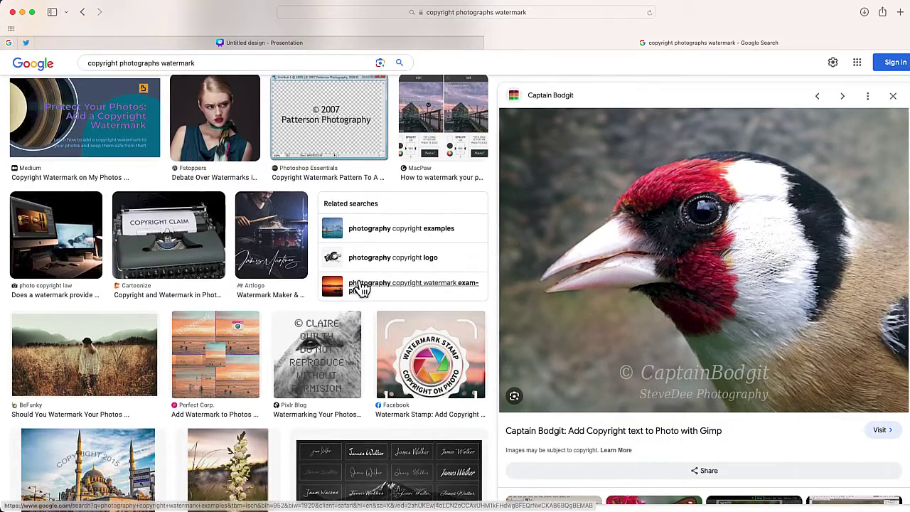
{"action": "scroll", "coordinate": [362, 290], "scroll_direction": "down", "scroll_amount": 1}
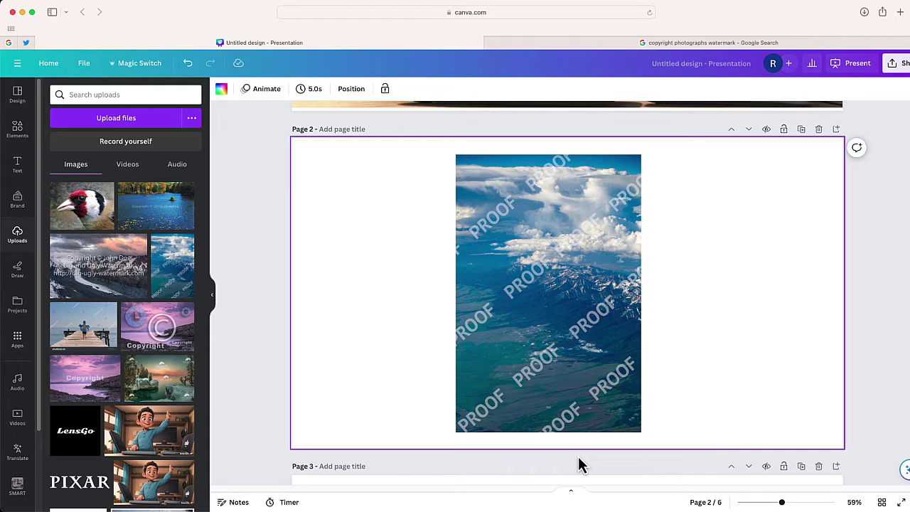
Magic-erase the PROOF watermarks at the top left, middle, right, lower left and bottom of page 2's photo
{"action": "left_click", "coordinate": [496, 292]}
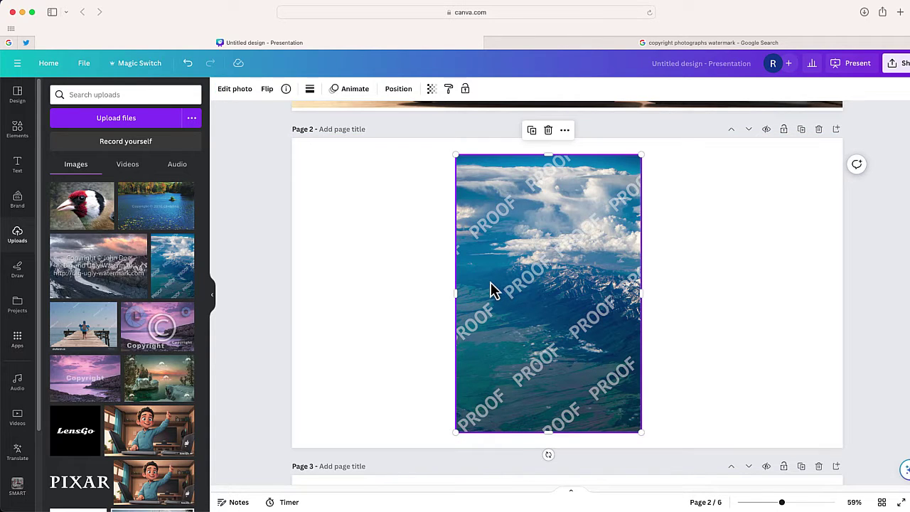
{"action": "left_click", "coordinate": [235, 90]}
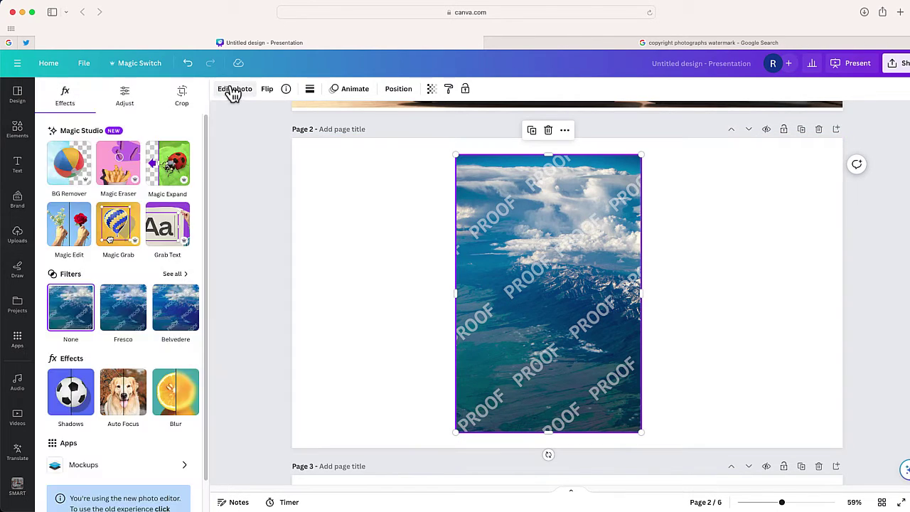
{"action": "left_click", "coordinate": [123, 165]}
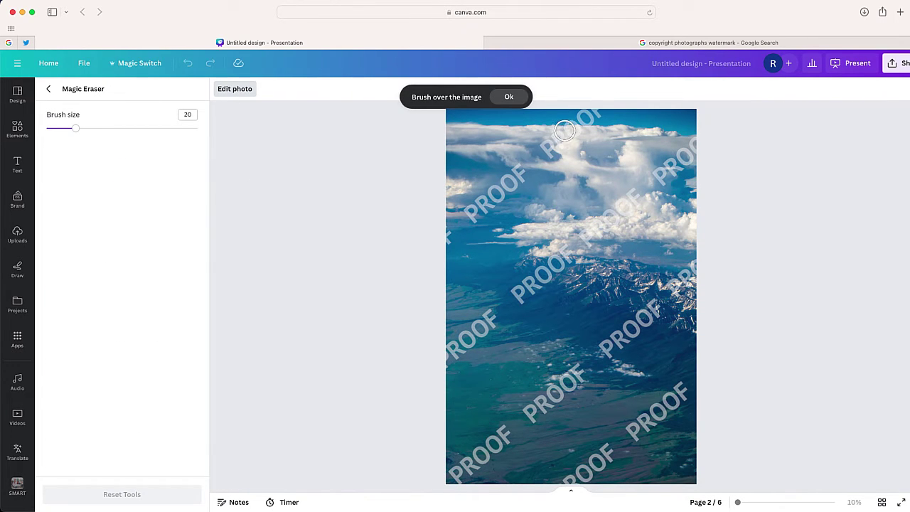
{"action": "mouse_move", "coordinate": [587, 117]}
{"action": "left_mouse_down"}
{"action": "mouse_move", "coordinate": [525, 156]}
{"action": "mouse_move", "coordinate": [449, 230]}
{"action": "mouse_move", "coordinate": [512, 192]}
{"action": "mouse_move", "coordinate": [601, 113]}
{"action": "left_mouse_up"}
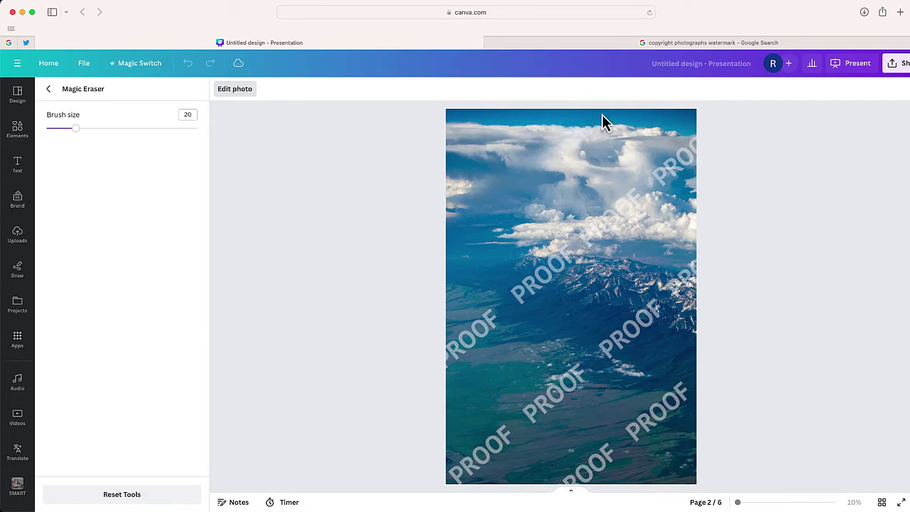
{"action": "left_click_drag", "start_coordinate": [695, 138], "coordinate": [446, 369]}
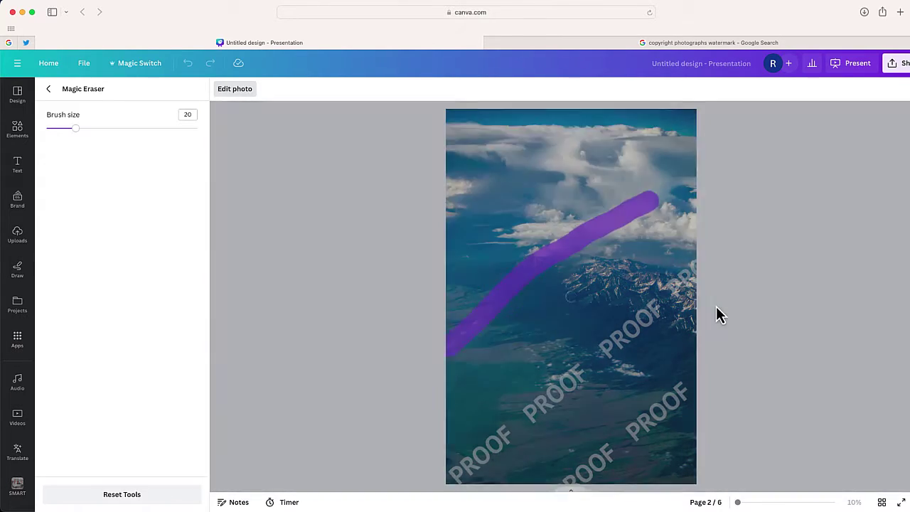
{"action": "mouse_move", "coordinate": [706, 243]}
{"action": "left_mouse_down"}
{"action": "mouse_move", "coordinate": [639, 311]}
{"action": "mouse_move", "coordinate": [662, 304]}
{"action": "left_mouse_up"}
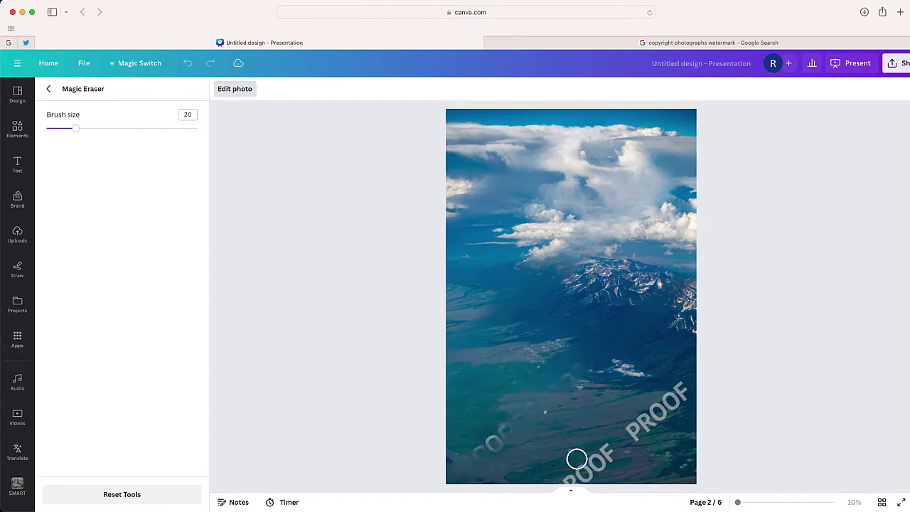
{"action": "left_click_drag", "start_coordinate": [470, 444], "coordinate": [589, 361]}
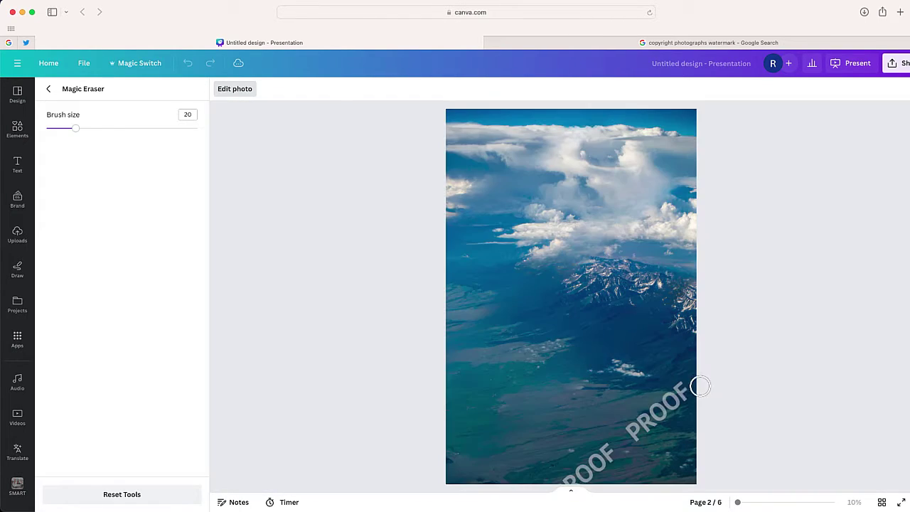
{"action": "left_click_drag", "start_coordinate": [701, 386], "coordinate": [697, 400]}
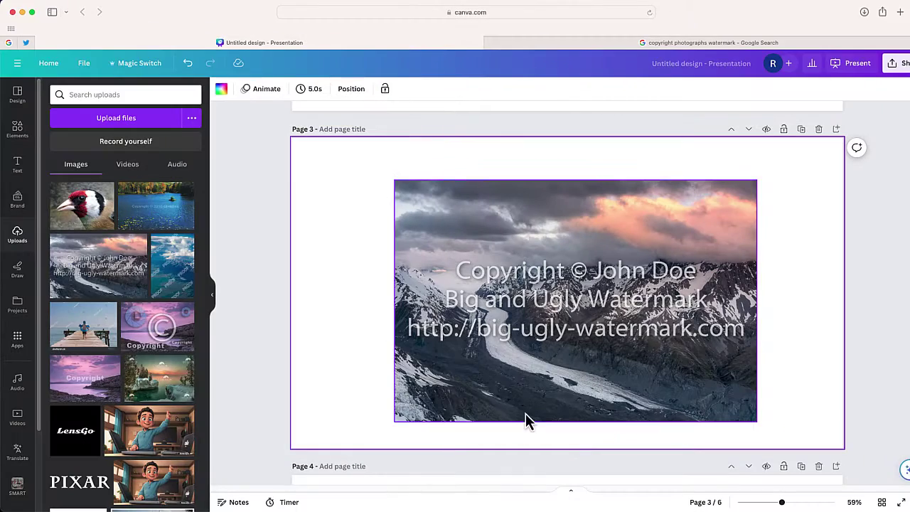
Magic-erase the copyright text lines and web address line from page 3's glacier photo
{"action": "left_click", "coordinate": [539, 323]}
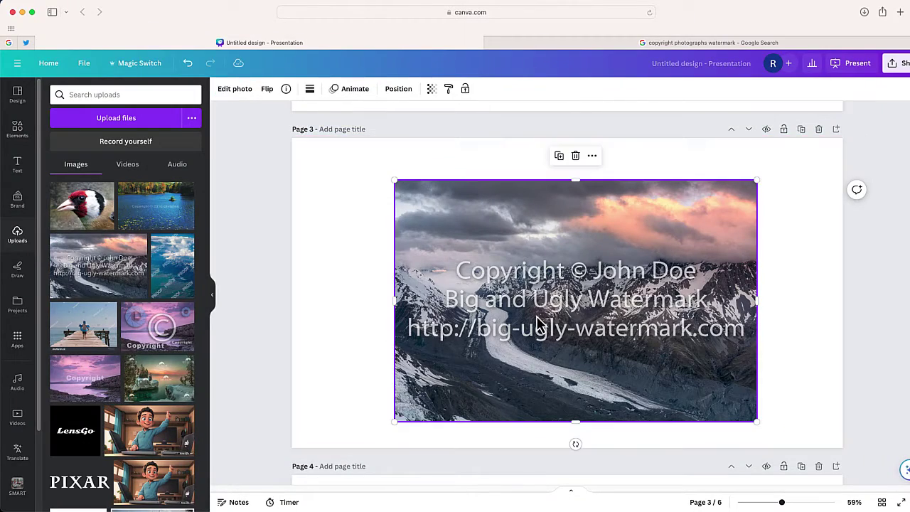
{"action": "left_click", "coordinate": [235, 96]}
{"action": "left_click", "coordinate": [123, 158]}
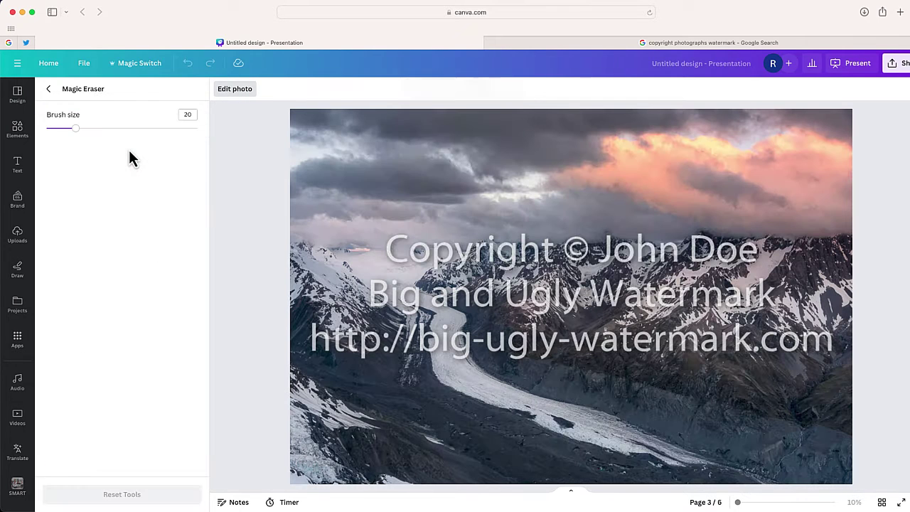
{"action": "mouse_move", "coordinate": [400, 245]}
{"action": "left_mouse_down"}
{"action": "mouse_move", "coordinate": [532, 264]}
{"action": "mouse_move", "coordinate": [755, 245]}
{"action": "mouse_move", "coordinate": [427, 245]}
{"action": "mouse_move", "coordinate": [702, 235]}
{"action": "mouse_move", "coordinate": [745, 244]}
{"action": "mouse_move", "coordinate": [728, 264]}
{"action": "mouse_move", "coordinate": [402, 254]}
{"action": "mouse_move", "coordinate": [437, 306]}
{"action": "mouse_move", "coordinate": [772, 288]}
{"action": "mouse_move", "coordinate": [463, 281]}
{"action": "mouse_move", "coordinate": [766, 309]}
{"action": "left_mouse_up"}
{"action": "mouse_move", "coordinate": [313, 338]}
{"action": "left_mouse_down"}
{"action": "mouse_move", "coordinate": [813, 342]}
{"action": "mouse_move", "coordinate": [319, 325]}
{"action": "mouse_move", "coordinate": [661, 343]}
{"action": "left_mouse_up"}
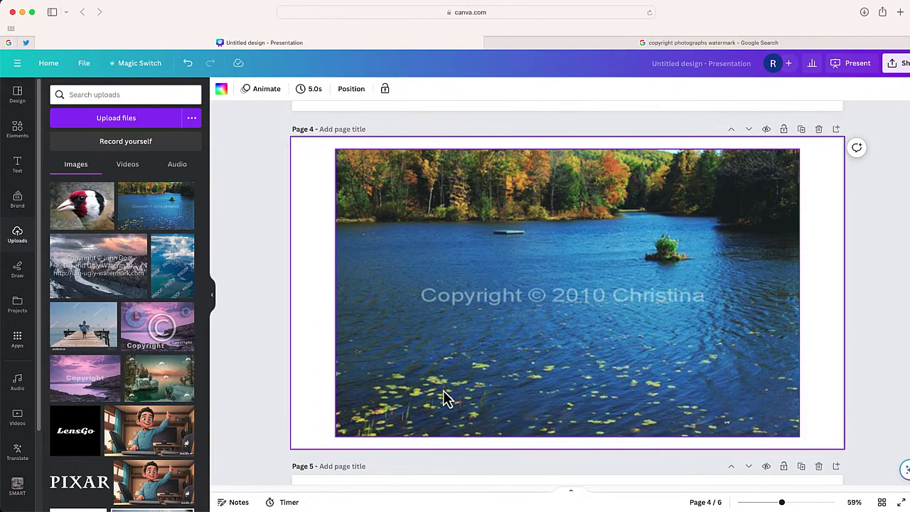
Use Magic Eraser to brush out the copyright line across page 4's lake photo
{"action": "left_click", "coordinate": [466, 334]}
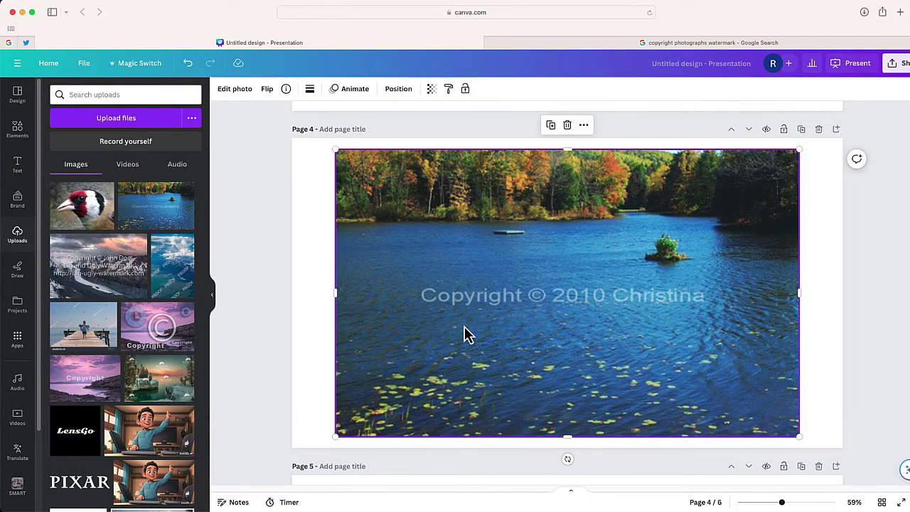
{"action": "left_click", "coordinate": [251, 91]}
{"action": "left_click", "coordinate": [126, 171]}
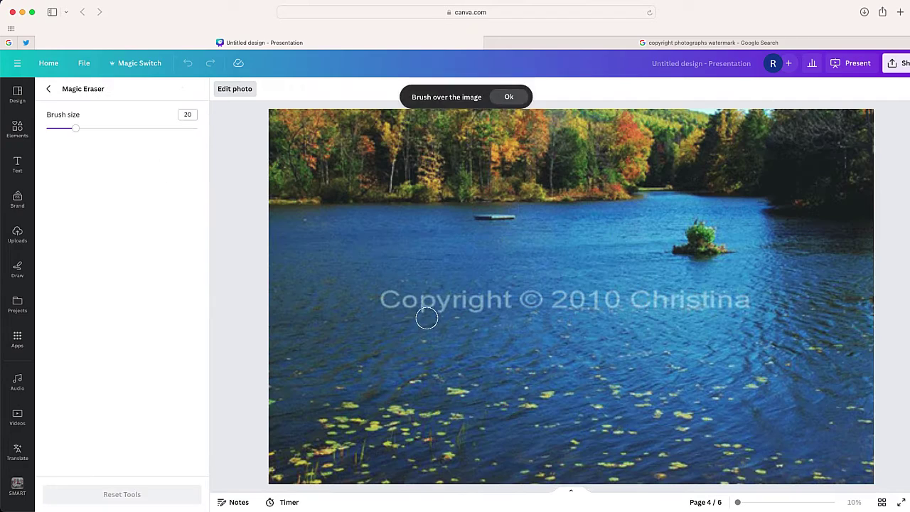
{"action": "mouse_move", "coordinate": [377, 299]}
{"action": "left_mouse_down"}
{"action": "mouse_move", "coordinate": [560, 308]}
{"action": "mouse_move", "coordinate": [752, 302]}
{"action": "mouse_move", "coordinate": [393, 288]}
{"action": "mouse_move", "coordinate": [383, 292]}
{"action": "mouse_move", "coordinate": [406, 306]}
{"action": "left_mouse_up"}
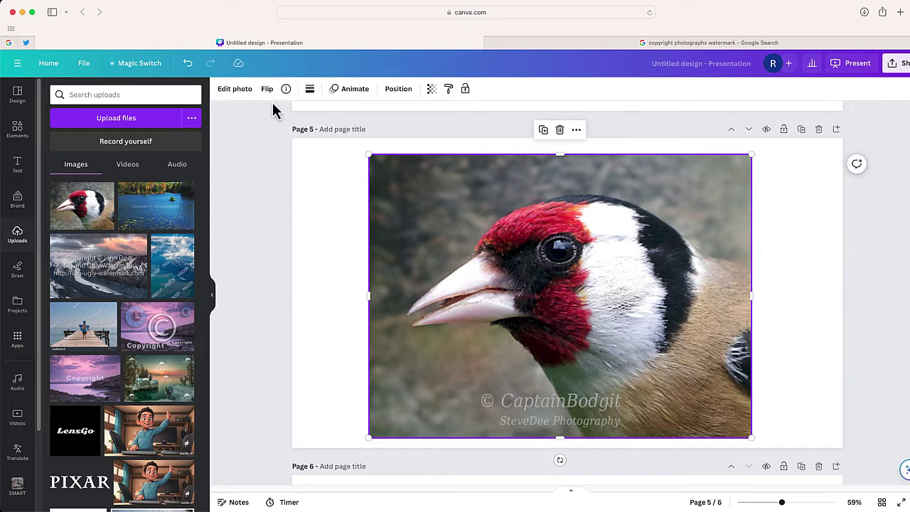
Magic-erase the photographer credit near the bottom of page 5's bird photo
{"action": "left_click", "coordinate": [241, 91]}
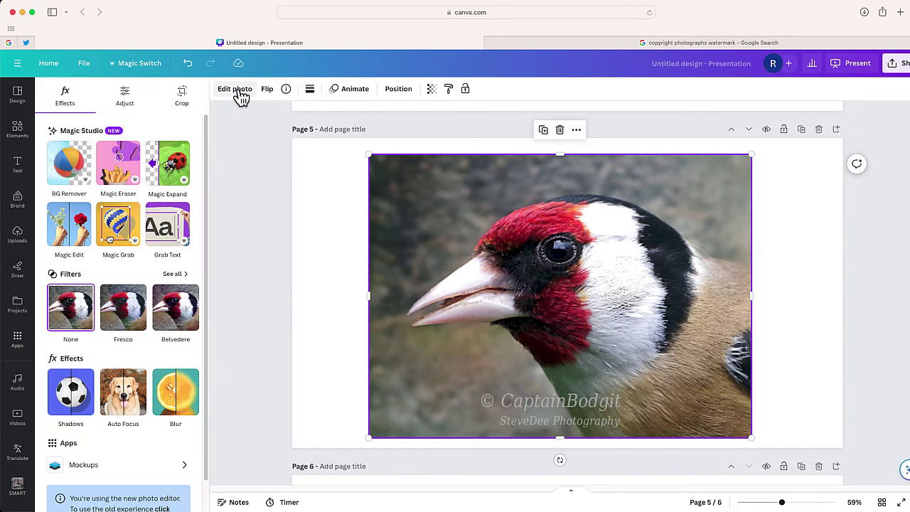
{"action": "left_click", "coordinate": [120, 165]}
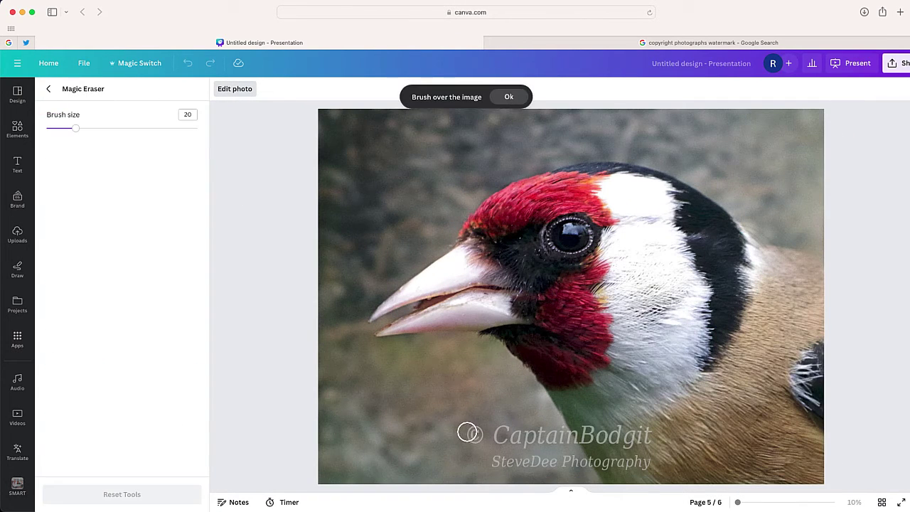
{"action": "mouse_move", "coordinate": [468, 432]}
{"action": "left_mouse_down"}
{"action": "mouse_move", "coordinate": [628, 444]}
{"action": "mouse_move", "coordinate": [646, 433]}
{"action": "mouse_move", "coordinate": [470, 425]}
{"action": "mouse_move", "coordinate": [470, 436]}
{"action": "mouse_move", "coordinate": [492, 441]}
{"action": "mouse_move", "coordinate": [601, 441]}
{"action": "left_mouse_up"}
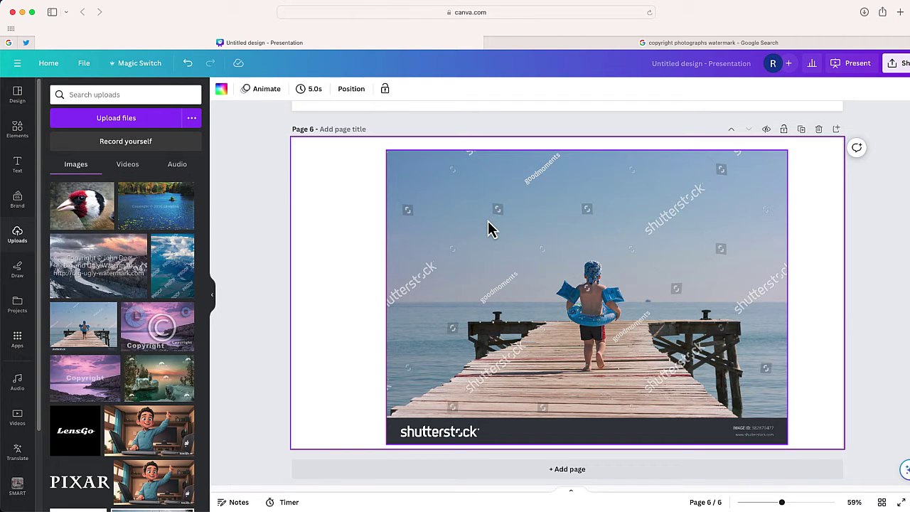
Magic-erase the shutterstock watermarks in the sky of page 6's pier photo
{"action": "left_click", "coordinate": [488, 229]}
{"action": "left_click", "coordinate": [242, 89]}
{"action": "left_click", "coordinate": [78, 164]}
{"action": "left_click_drag", "start_coordinate": [377, 120], "coordinate": [558, 270]}
{"action": "mouse_move", "coordinate": [534, 121]}
{"action": "left_mouse_down"}
{"action": "mouse_move", "coordinate": [315, 305]}
{"action": "mouse_move", "coordinate": [507, 138]}
{"action": "mouse_move", "coordinate": [333, 176]}
{"action": "mouse_move", "coordinate": [476, 303]}
{"action": "mouse_move", "coordinate": [491, 107]}
{"action": "left_mouse_up"}
{"action": "mouse_move", "coordinate": [598, 262]}
{"action": "left_mouse_down"}
{"action": "mouse_move", "coordinate": [765, 107]}
{"action": "mouse_move", "coordinate": [689, 280]}
{"action": "mouse_move", "coordinate": [825, 156]}
{"action": "mouse_move", "coordinate": [756, 313]}
{"action": "mouse_move", "coordinate": [718, 256]}
{"action": "left_mouse_up"}
Erase the watermarks over the left and right pier, then set brush size to 8
{"action": "mouse_move", "coordinate": [325, 268]}
{"action": "left_mouse_down"}
{"action": "mouse_move", "coordinate": [394, 337]}
{"action": "mouse_move", "coordinate": [325, 430]}
{"action": "left_mouse_up"}
{"action": "left_click_drag", "start_coordinate": [523, 342], "coordinate": [493, 367]}
{"action": "left_click_drag", "start_coordinate": [660, 315], "coordinate": [611, 348]}
{"action": "mouse_move", "coordinate": [762, 324]}
{"action": "left_mouse_down"}
{"action": "mouse_move", "coordinate": [689, 386]}
{"action": "mouse_move", "coordinate": [764, 341]}
{"action": "left_mouse_up"}
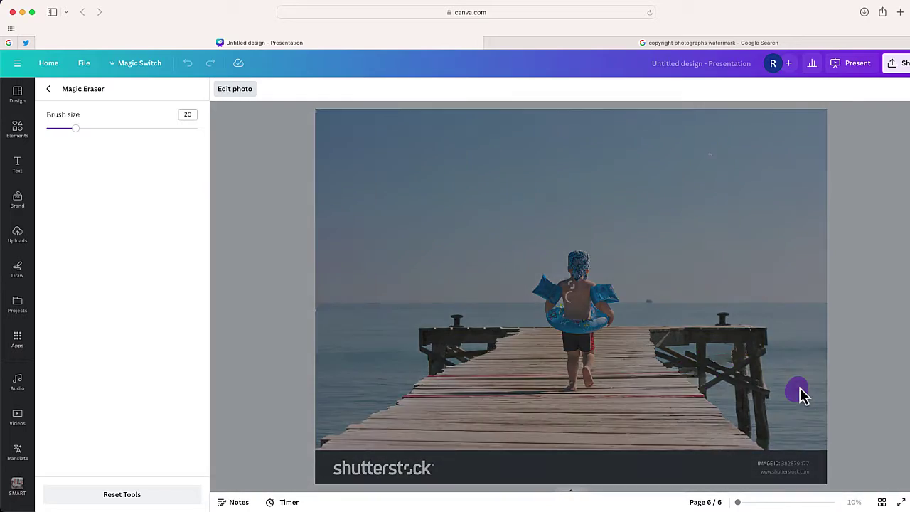
{"action": "left_click_drag", "start_coordinate": [76, 128], "coordinate": [57, 129]}
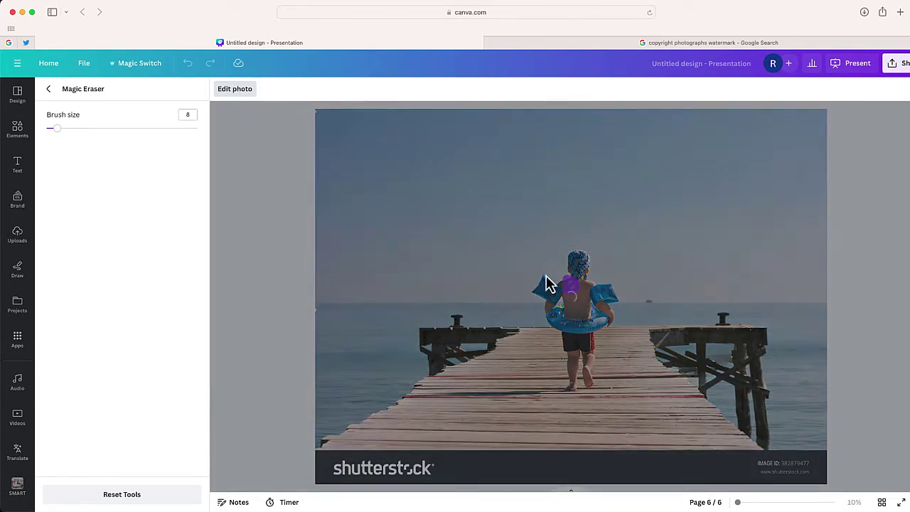